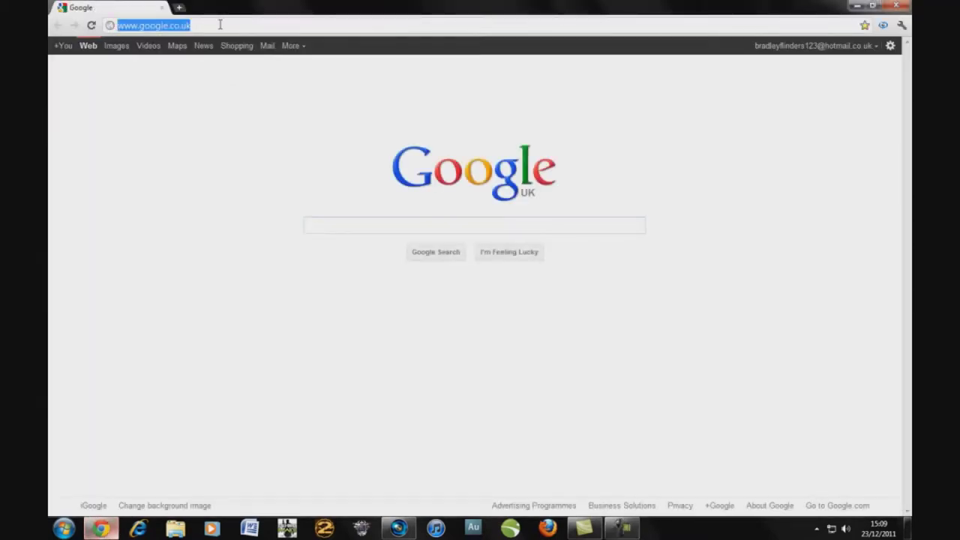
type("www.mo")
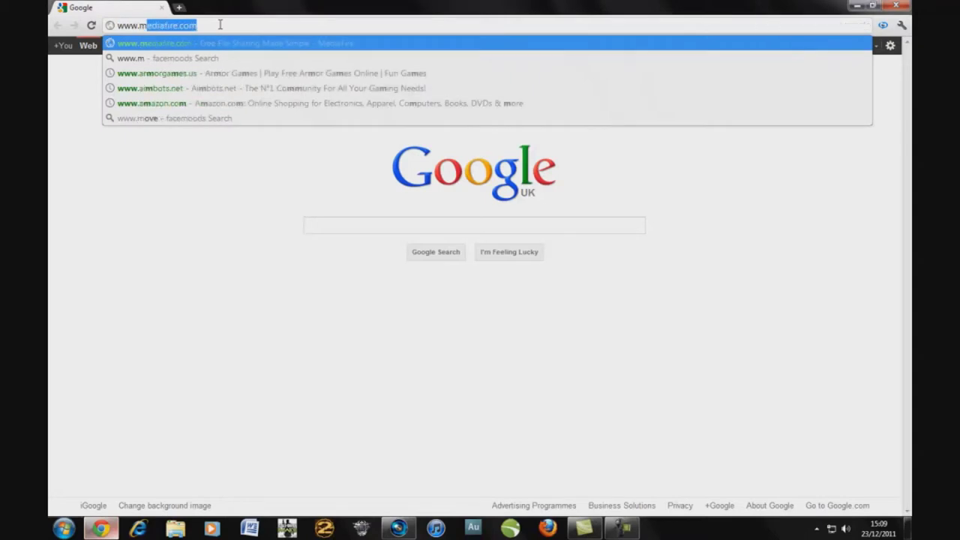
type("vi")
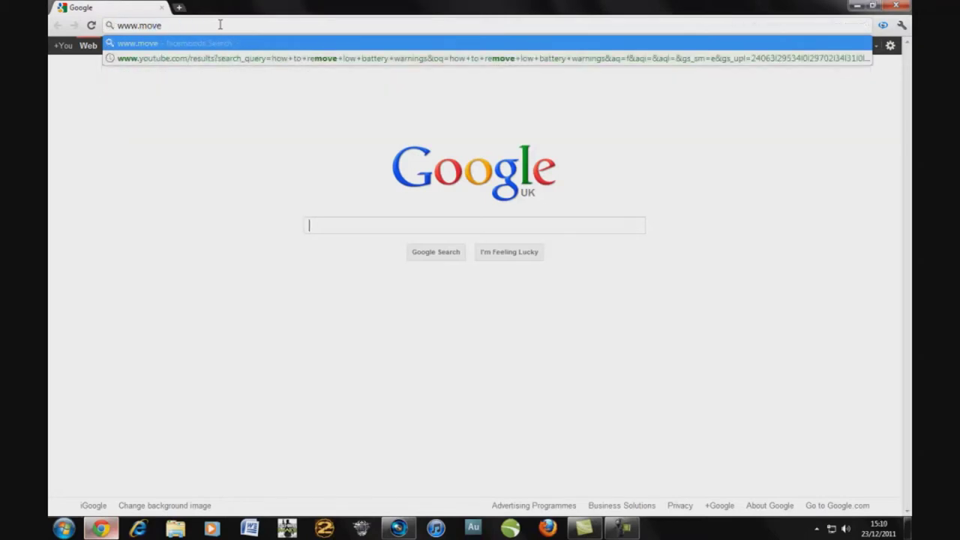
key("BackSpace")
type("iezay.com")
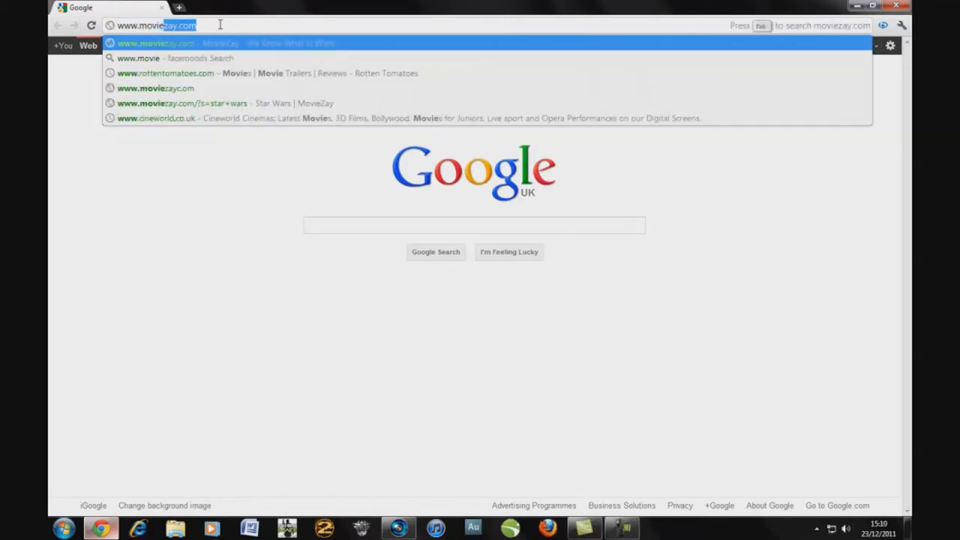
key("End")
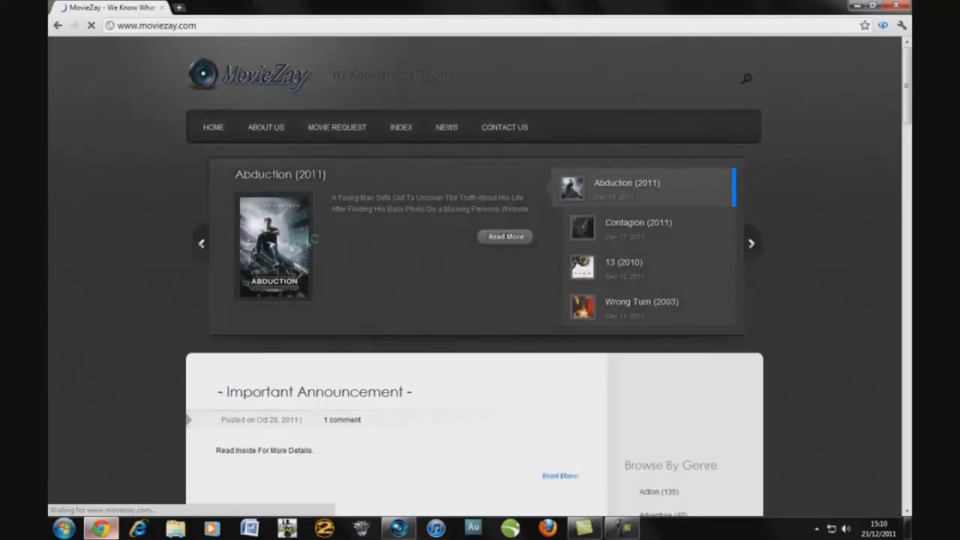
scroll(346, 233, "down", 8)
scroll(346, 233, "down", 6)
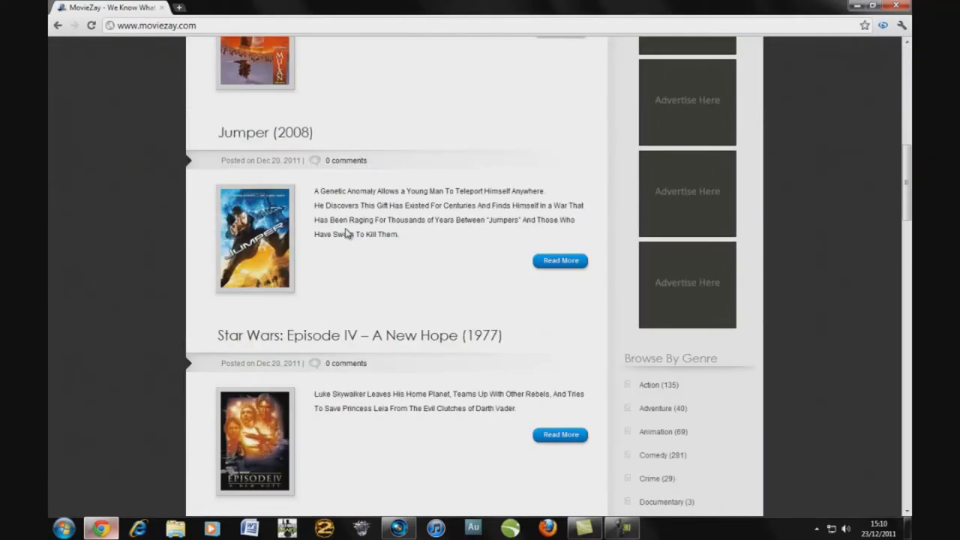
scroll(347, 233, "up", 10)
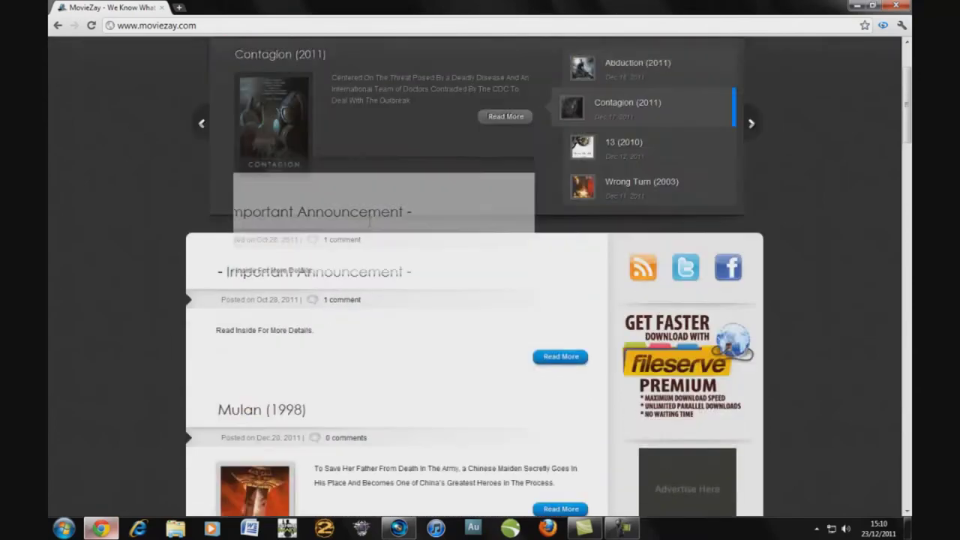
scroll(411, 172, "up", 2)
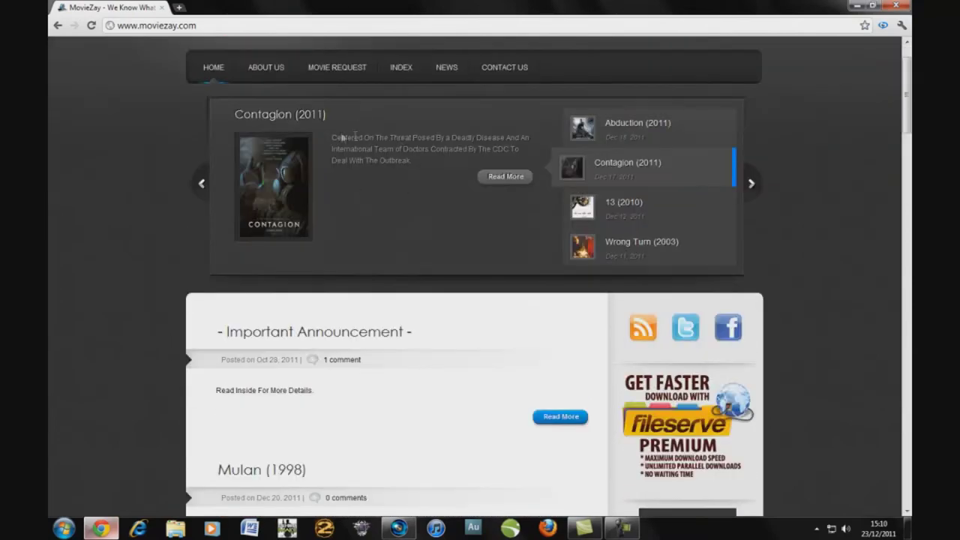
scroll(377, 314, "down", 5)
scroll(518, 274, "up", 7)
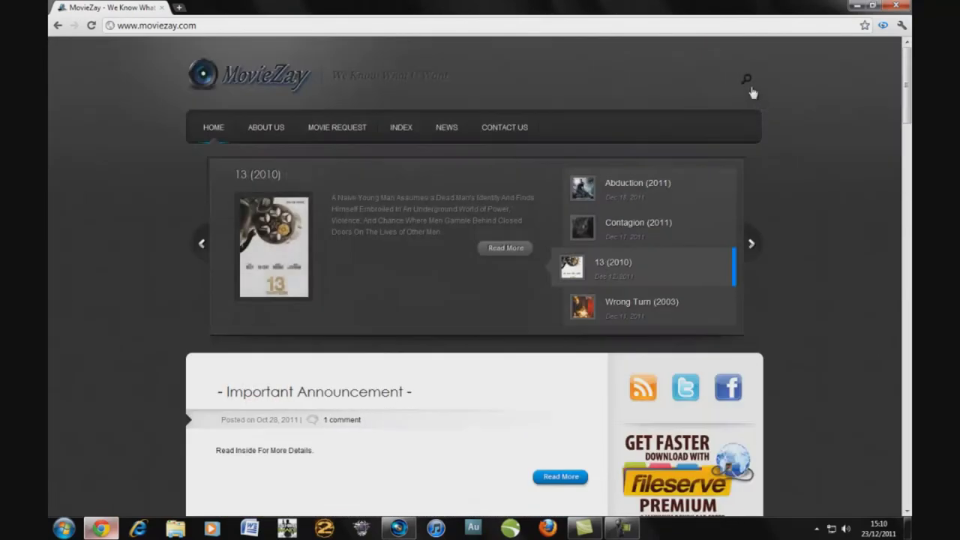
scroll(383, 252, "down", 10)
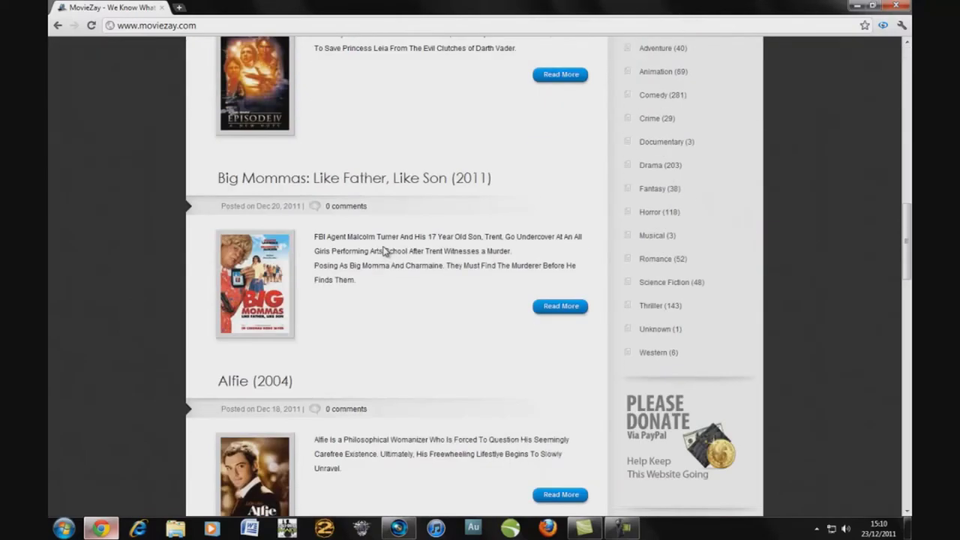
Open the Big Mommas: Like Father, Like Son (2011) post and scroll to its FileServe link.
left_click(575, 314)
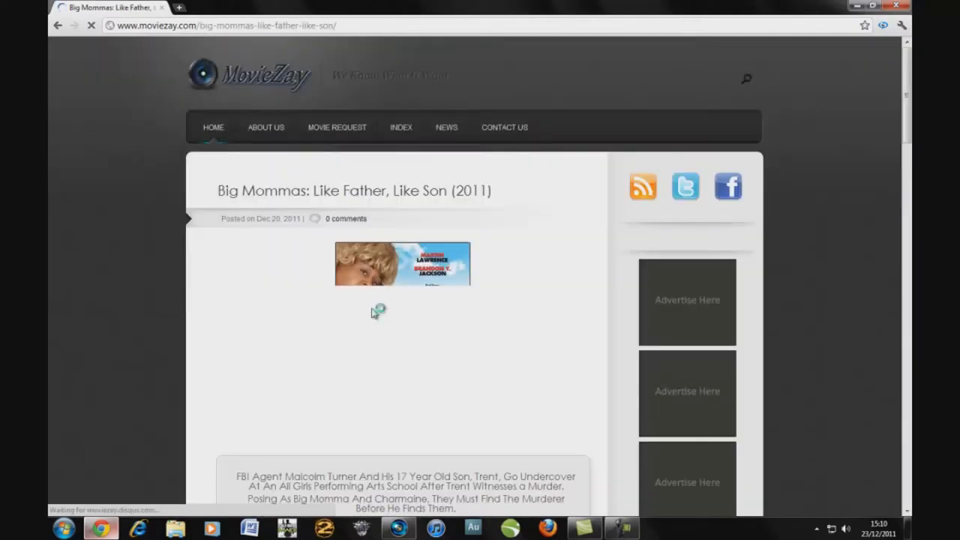
scroll(371, 307, "down", 3)
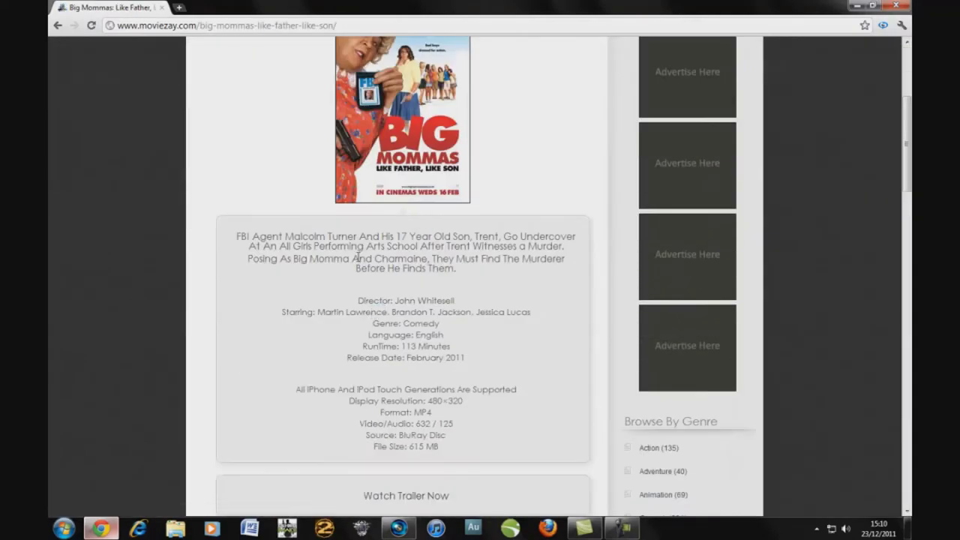
scroll(357, 257, "up", 2)
scroll(404, 270, "down", 5)
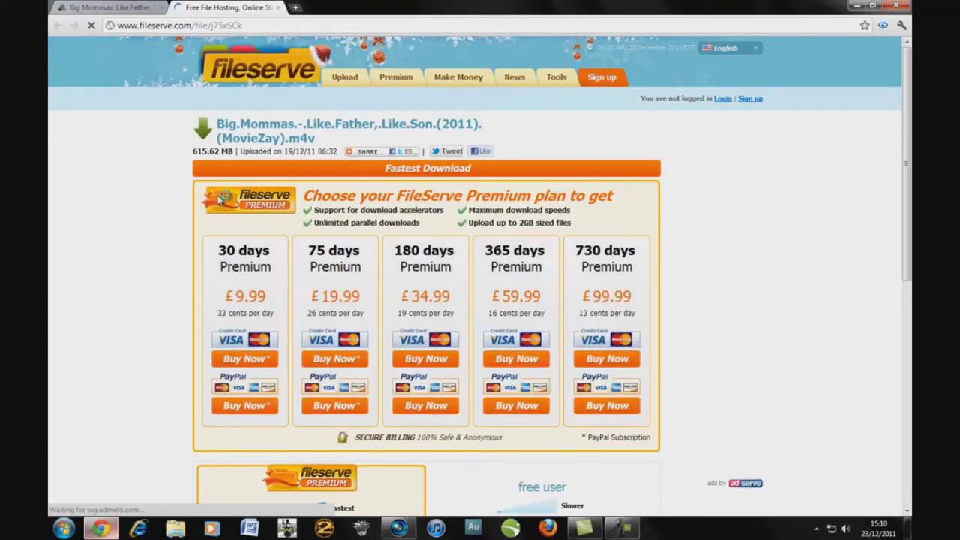
Choose Slower Download, dismiss the MegaCloud pop-up, and submit the captcha until the countdown starts.
scroll(293, 169, "down", 4)
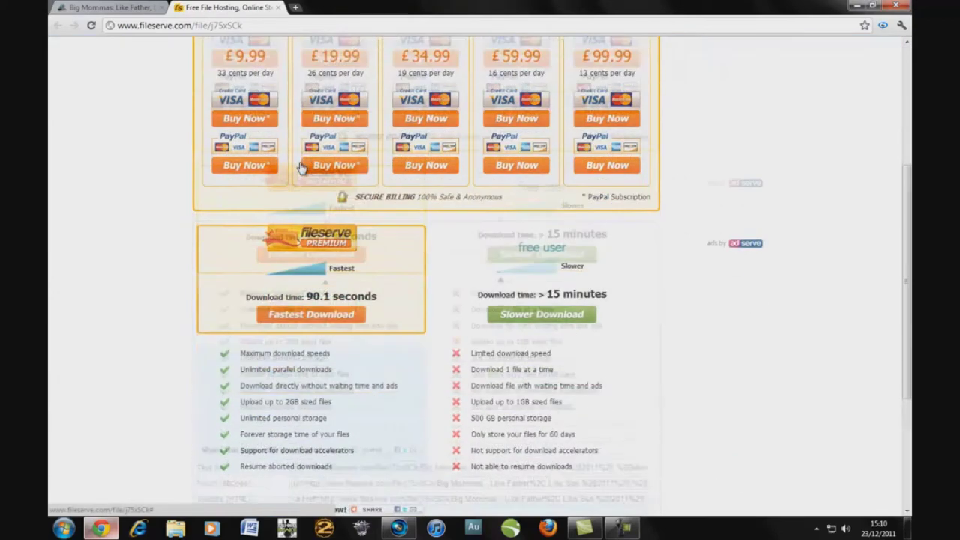
left_click(568, 258)
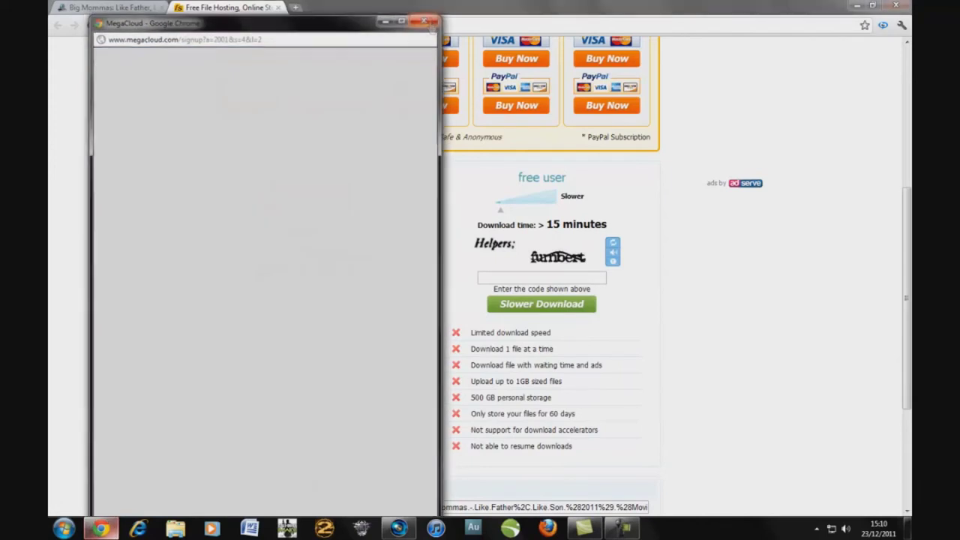
left_click(425, 21)
left_click(485, 279)
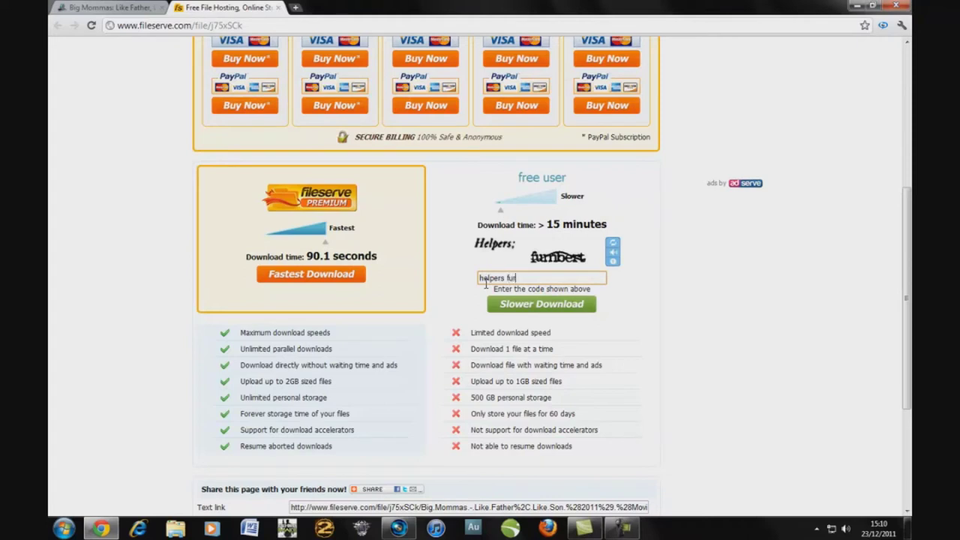
left_click(538, 306)
left_click(543, 276)
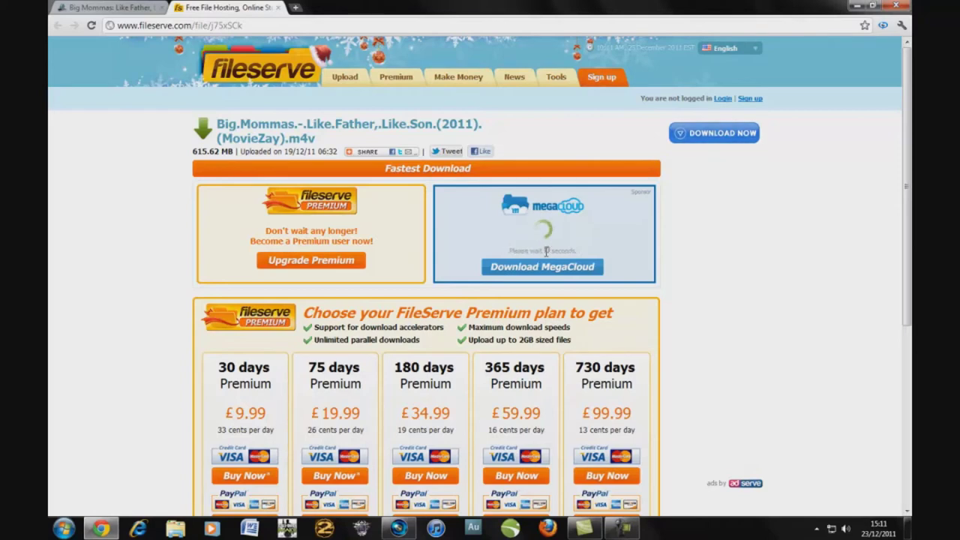
Start the free download, save the Big Mommas m4v file, and show Chrome's full downloads list.
left_click(564, 240)
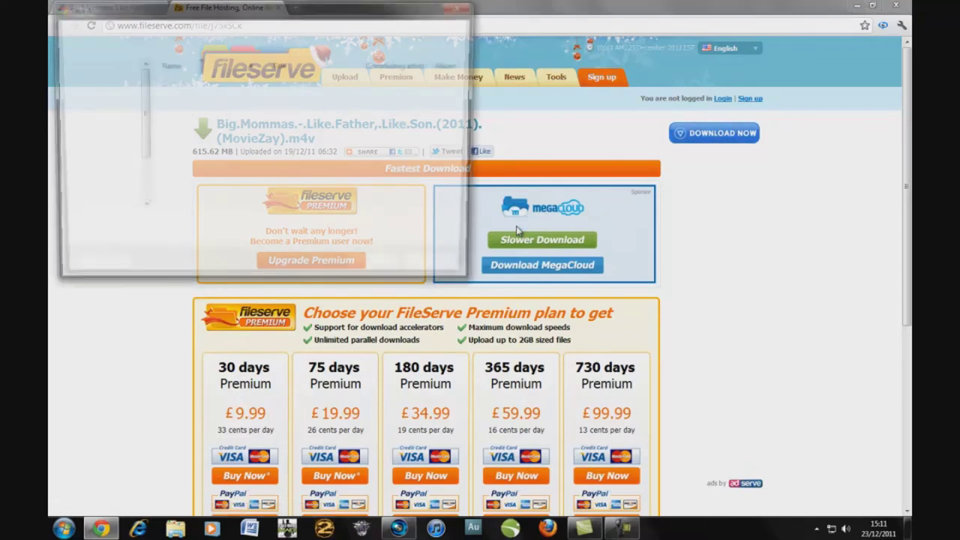
left_click_drag(243, 12, 241, 25)
left_click(378, 280)
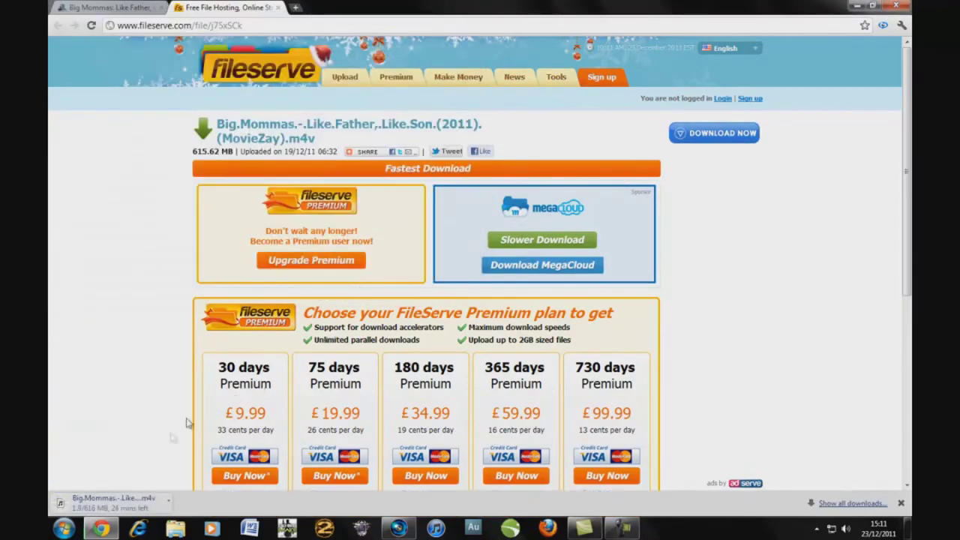
left_click(844, 503)
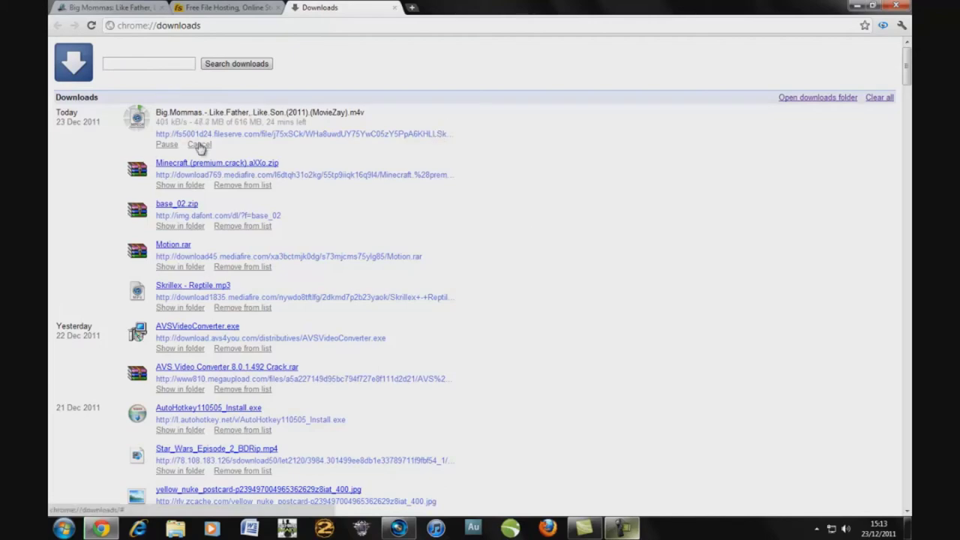
Cancel the Big Mommas download in Chrome and launch iTunes from the taskbar.
left_click(199, 145)
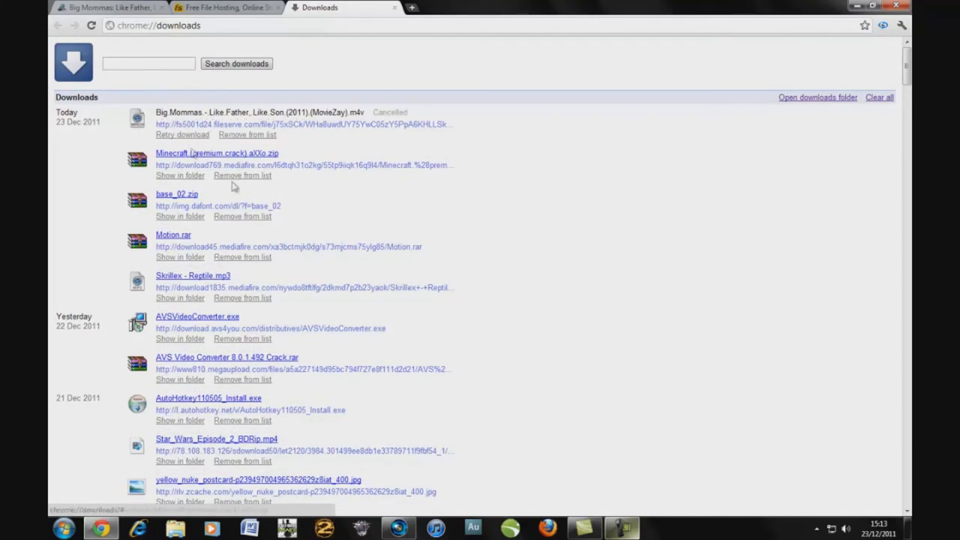
scroll(349, 192, "down", 20)
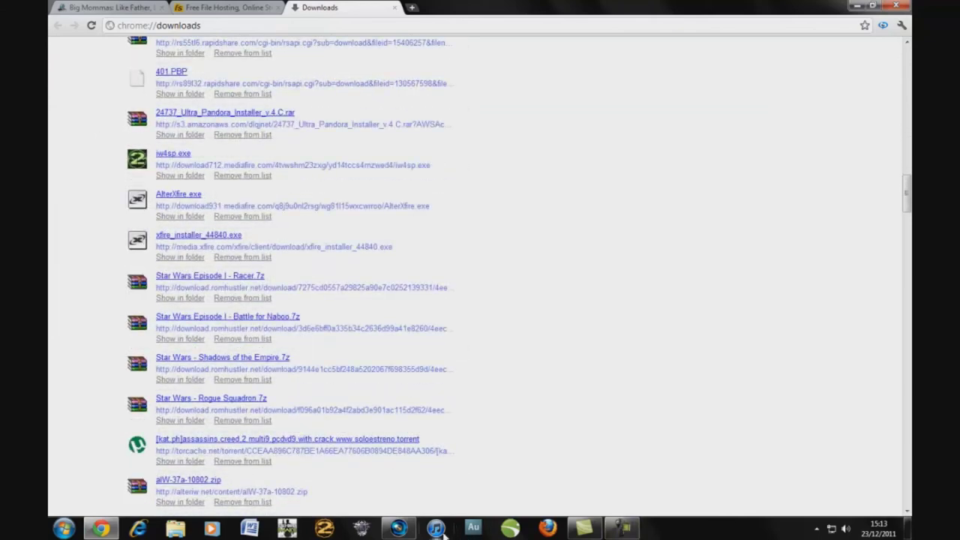
left_click(437, 529)
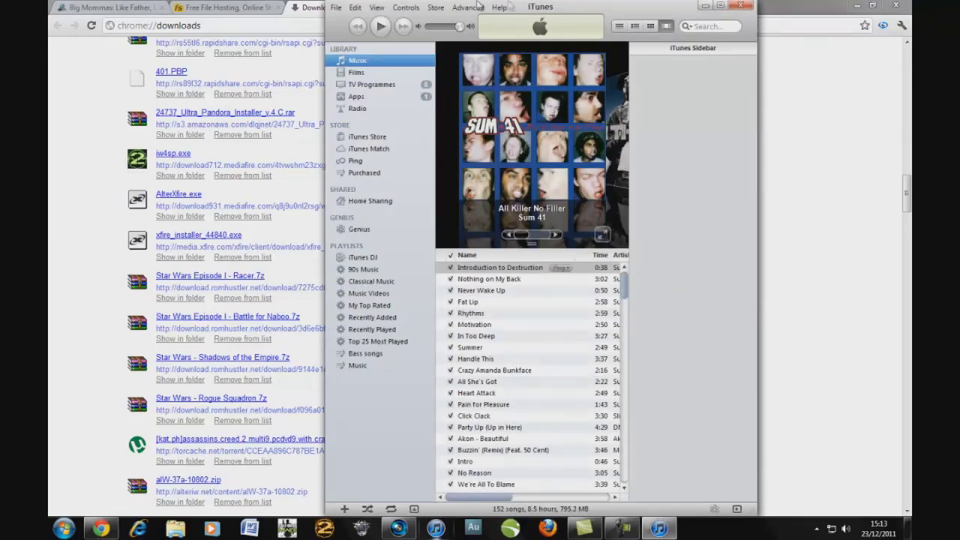
Maximize iTunes and add Long Way Down - 1x05 - 2007.11.25 from Videos via Add File to Library.
left_click(720, 6)
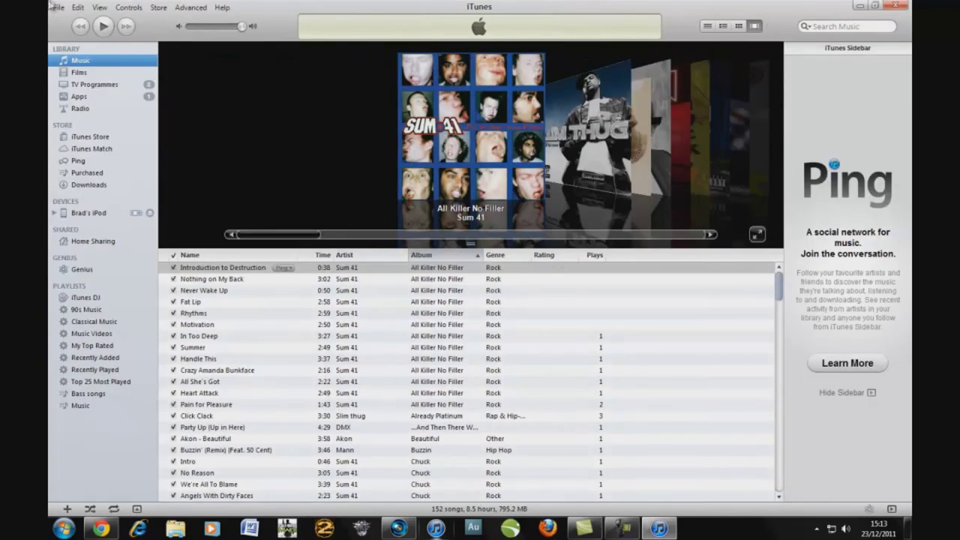
left_click(58, 7)
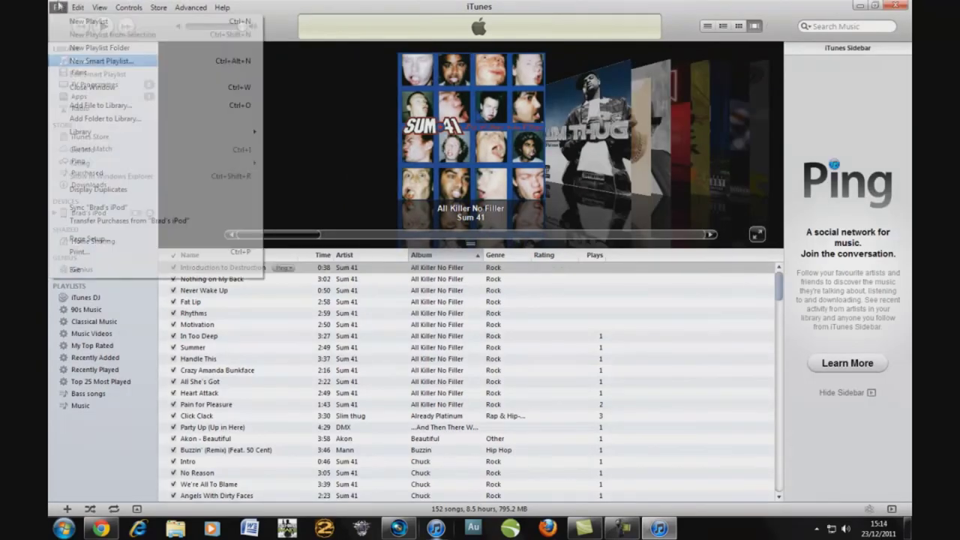
left_click(79, 106)
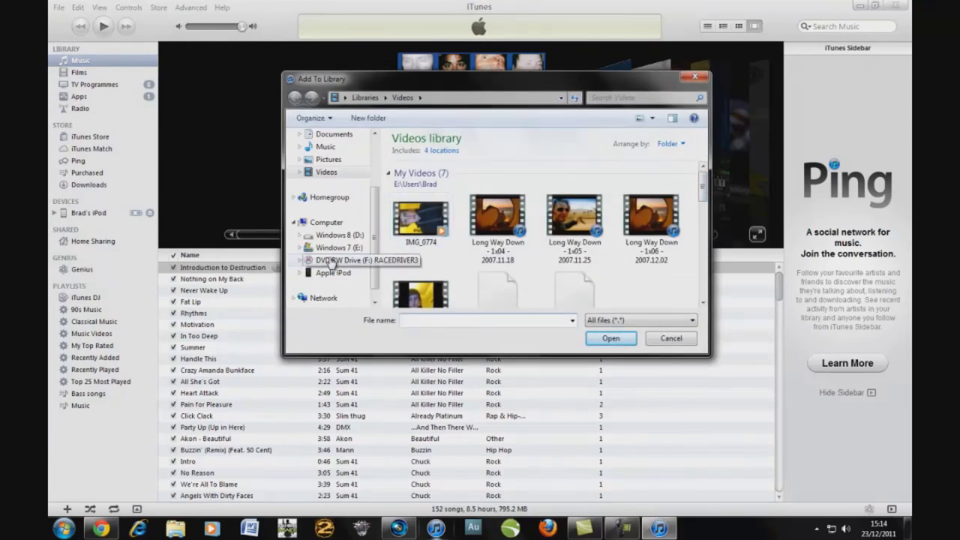
scroll(373, 240, "up", 3)
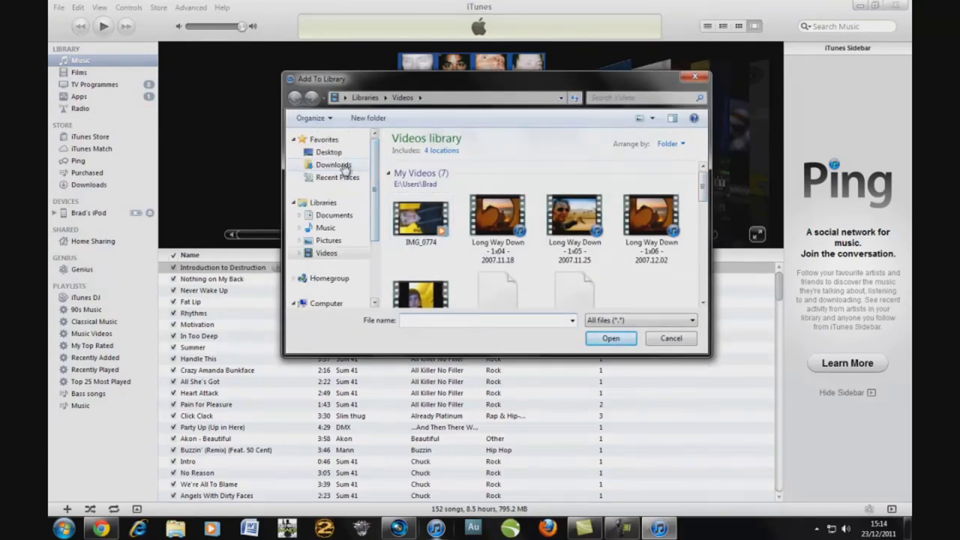
left_click(332, 165)
left_click_drag(702, 143, 330, 258)
left_click(326, 253)
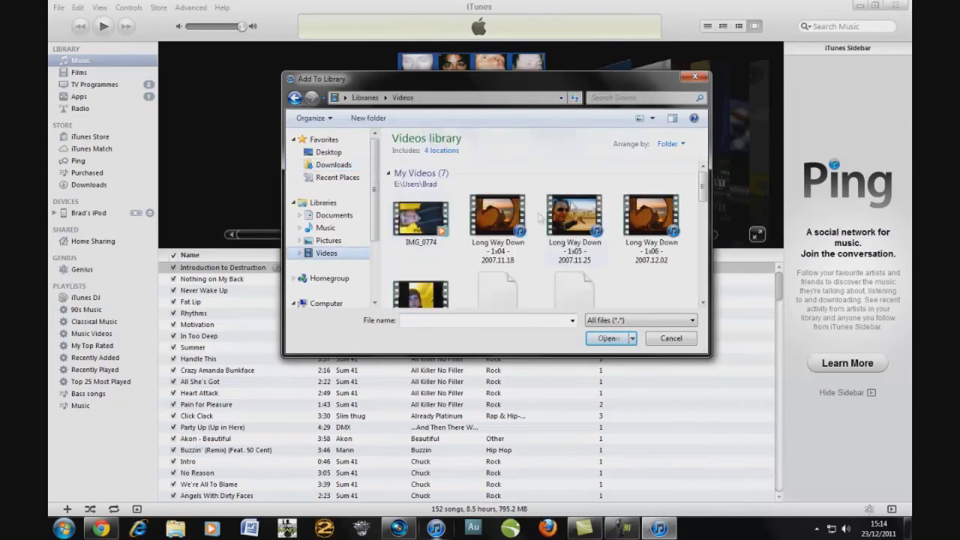
left_click(550, 252)
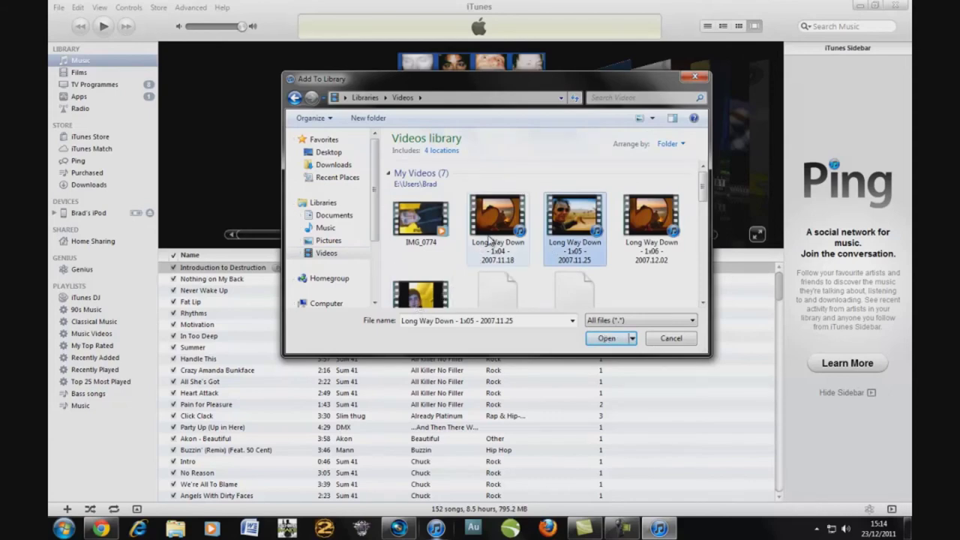
left_click(607, 338)
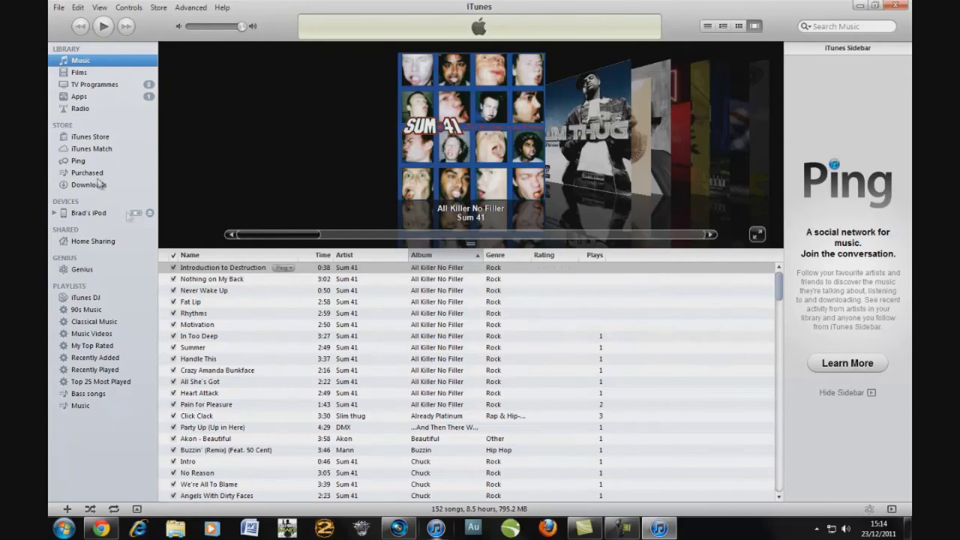
Check the Films library, then view the iPod's Films tab showing Long Way Down 1x04–1x06 ticked.
left_click(79, 73)
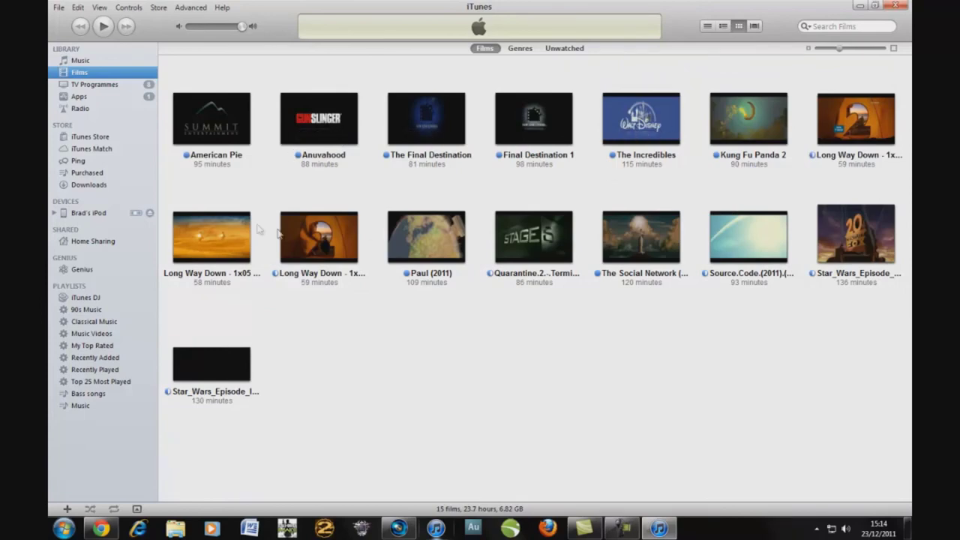
left_click(88, 213)
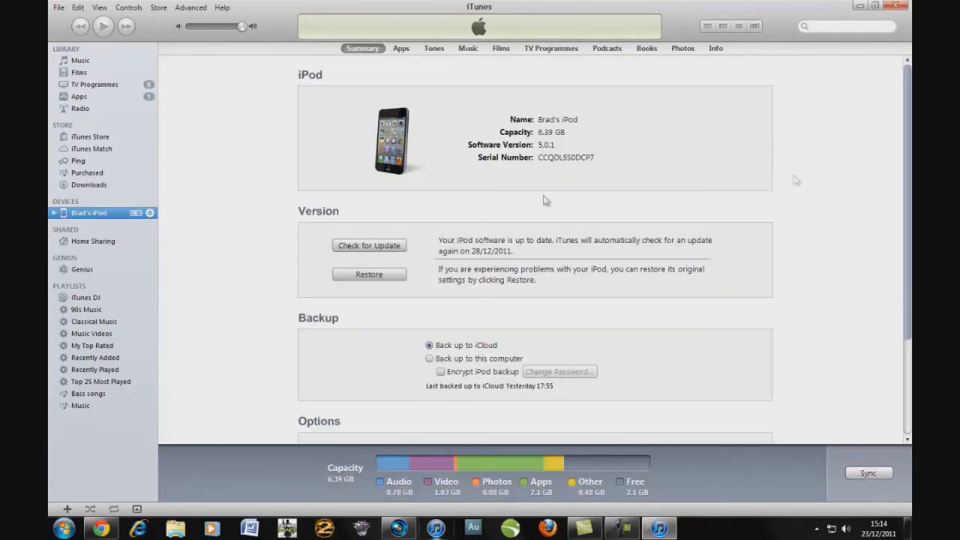
left_click(500, 49)
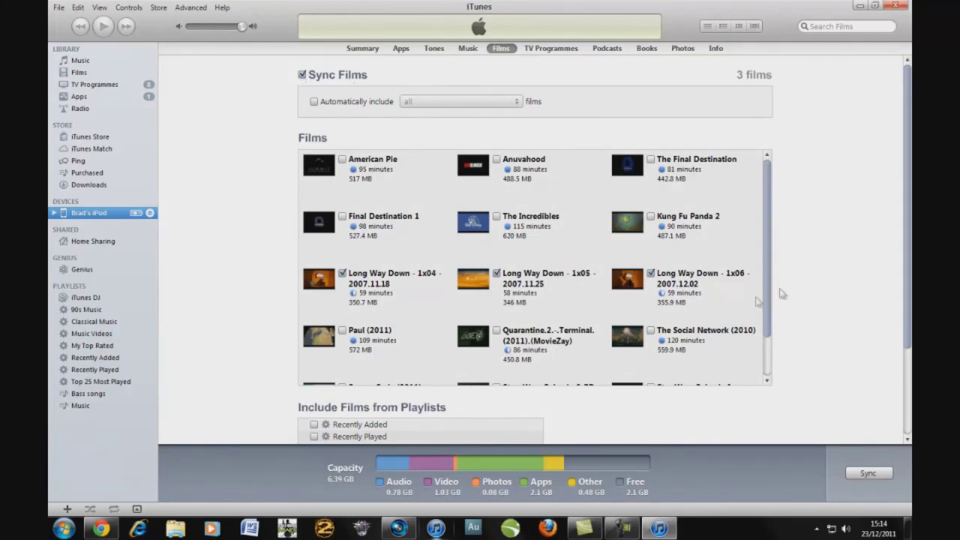
scroll(659, 278, "down", 1)
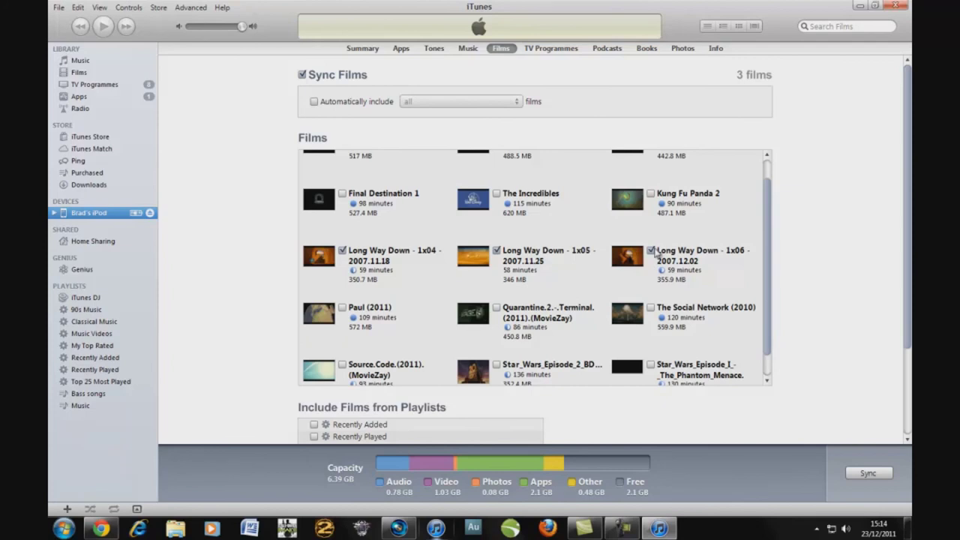
Untick and re-tick Long Way Down 1x06, then sync the iPod.
left_click(650, 251)
left_click(653, 252)
left_click(870, 474)
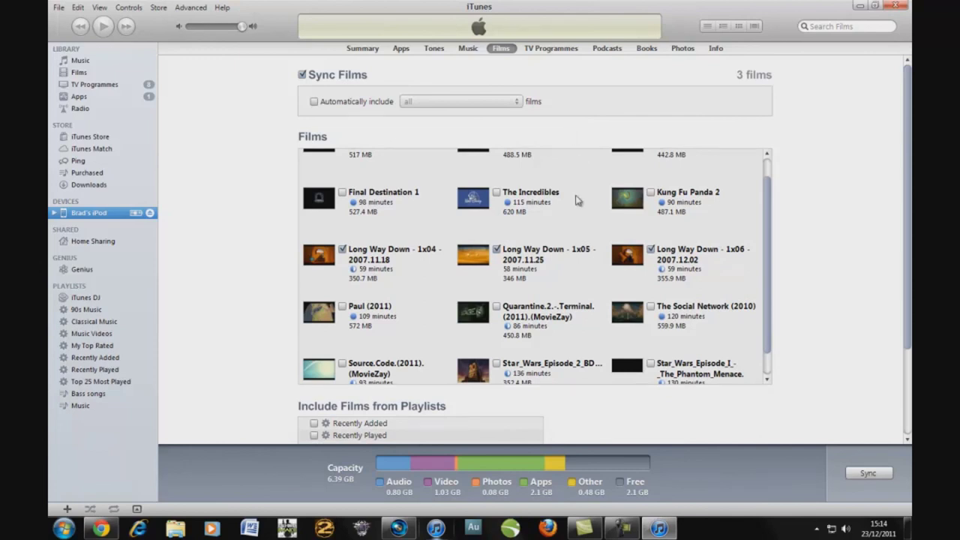
left_click(621, 529)
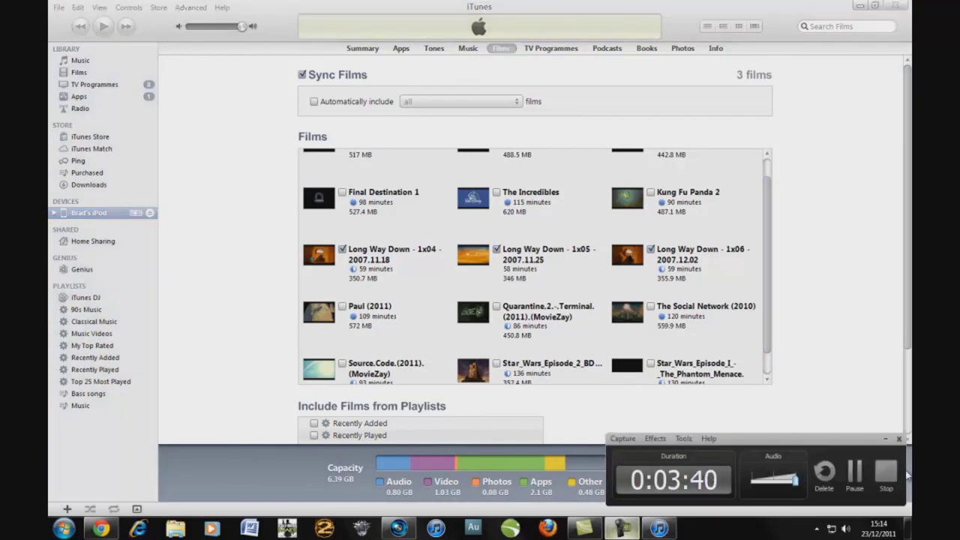